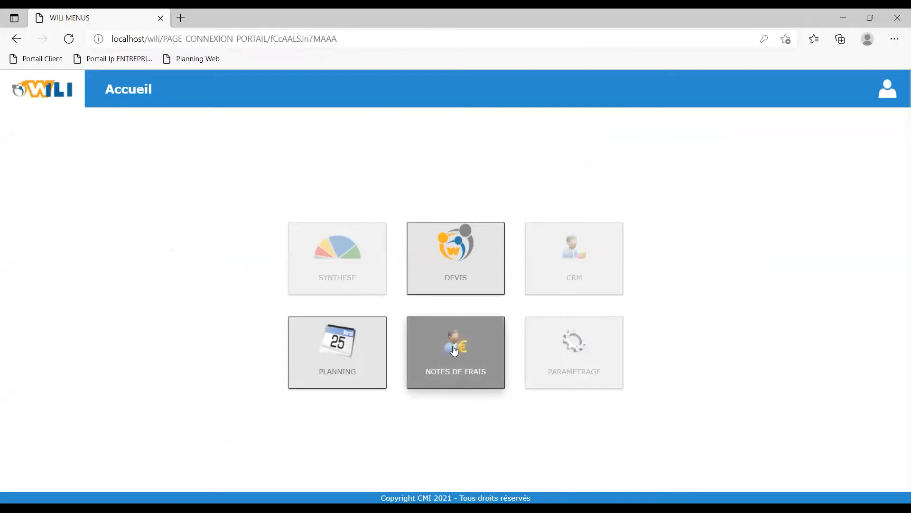
Open the expense notes module and review the in-progress, history and accounted note lists.
left_click(462, 376)
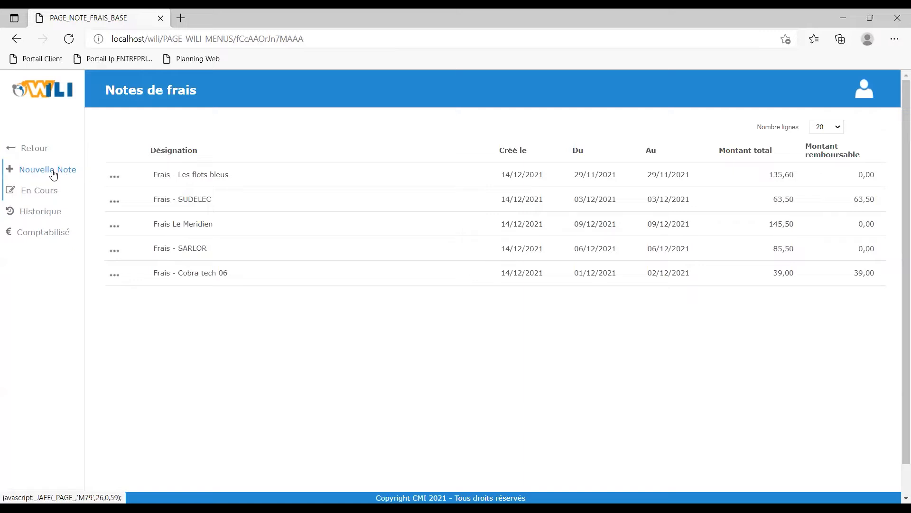
left_click(46, 192)
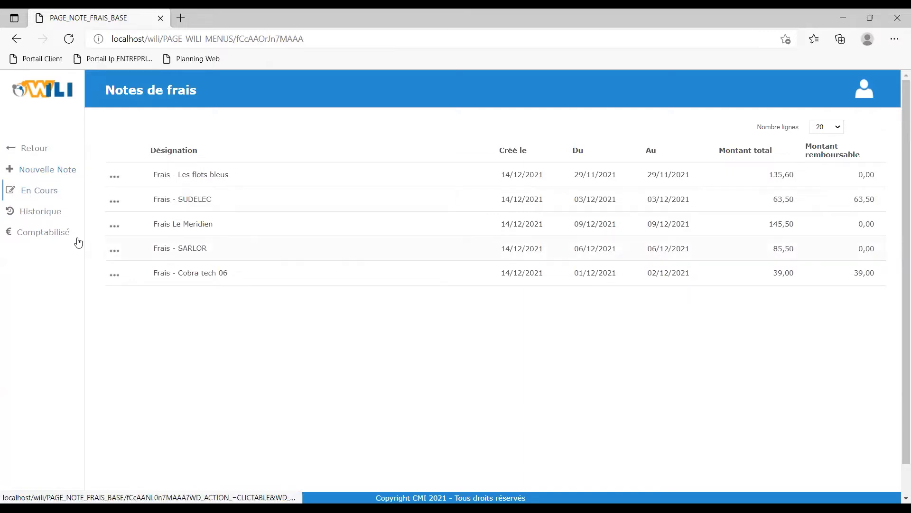
left_click(48, 214)
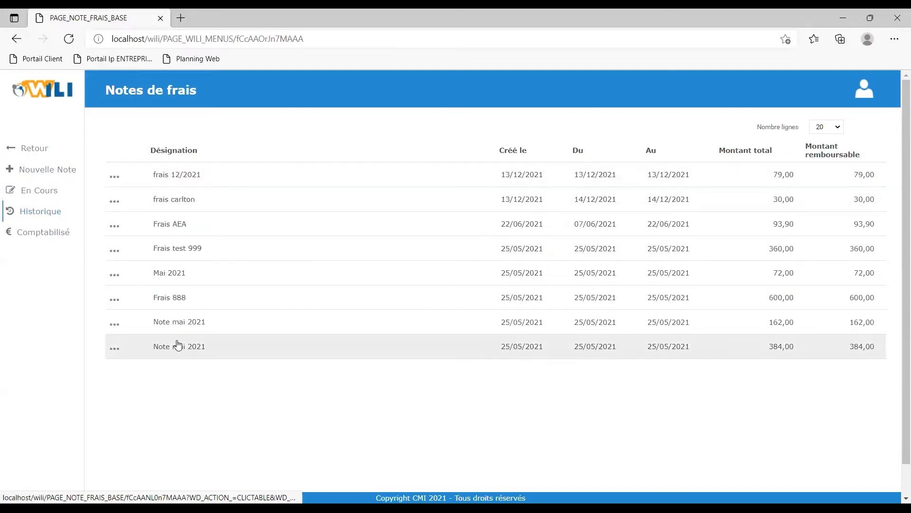
left_click(45, 232)
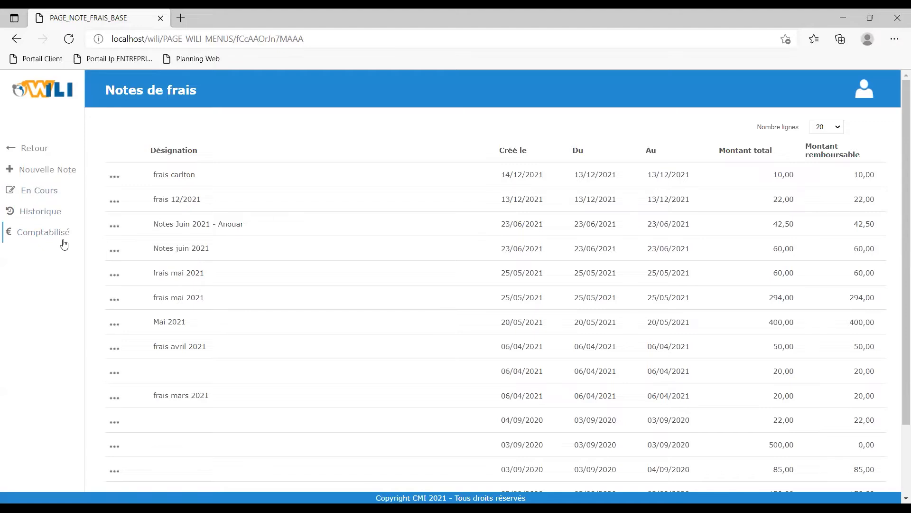
left_click(38, 194)
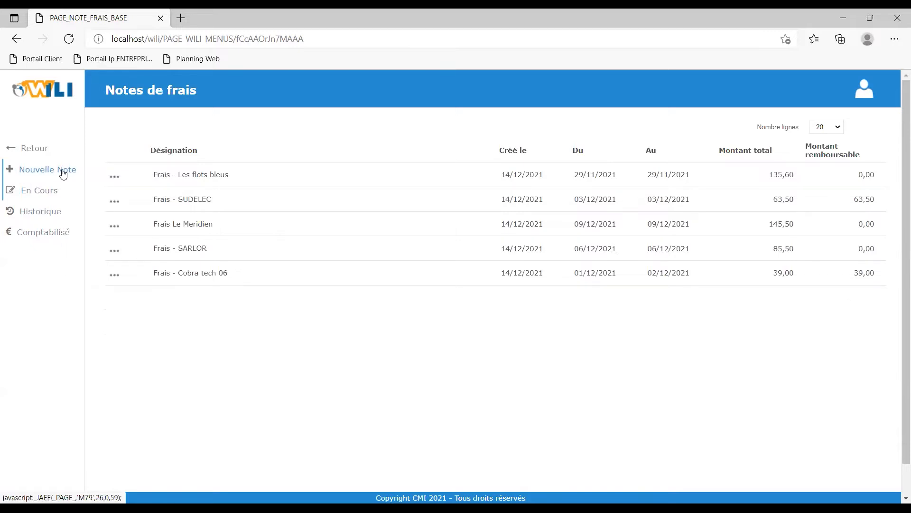
Create a new expense note titled Frais Carlton.
left_click(54, 177)
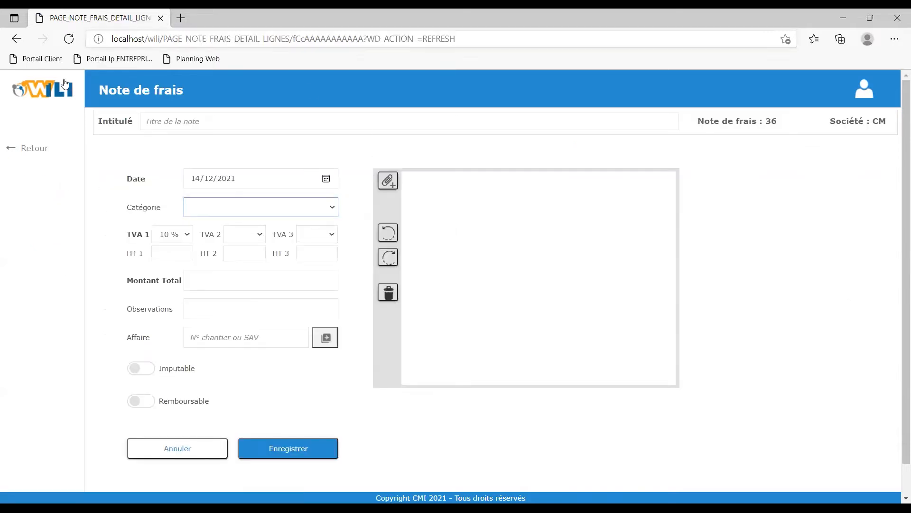
left_click(213, 124)
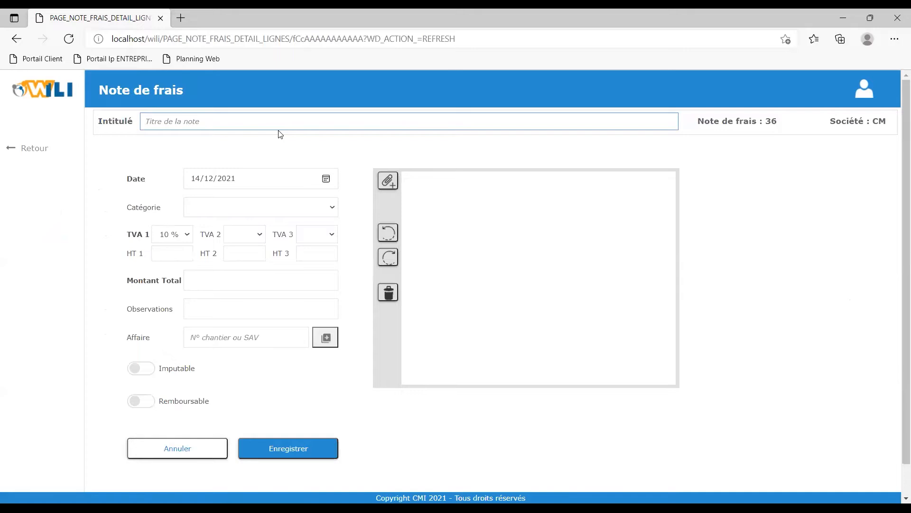
type("Frais Carlton")
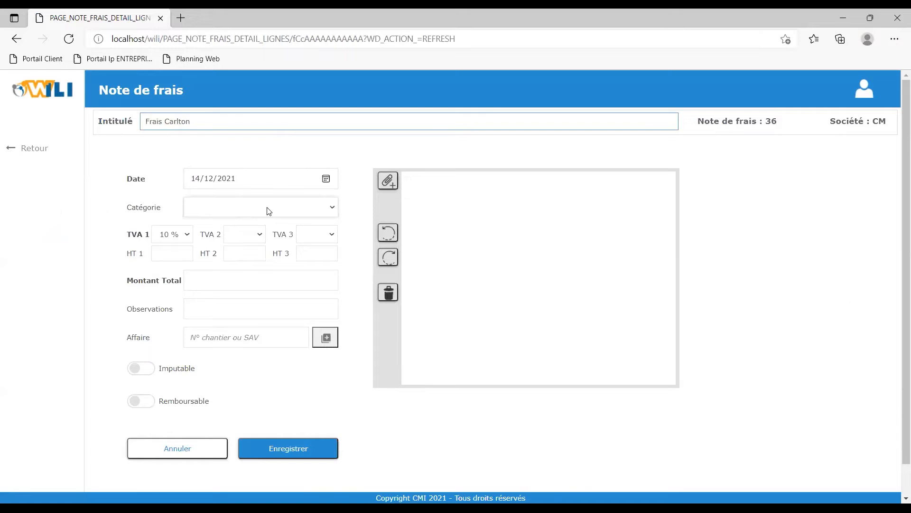
Set the expense line's category to REPAS RESTAURANT.
left_click(280, 210)
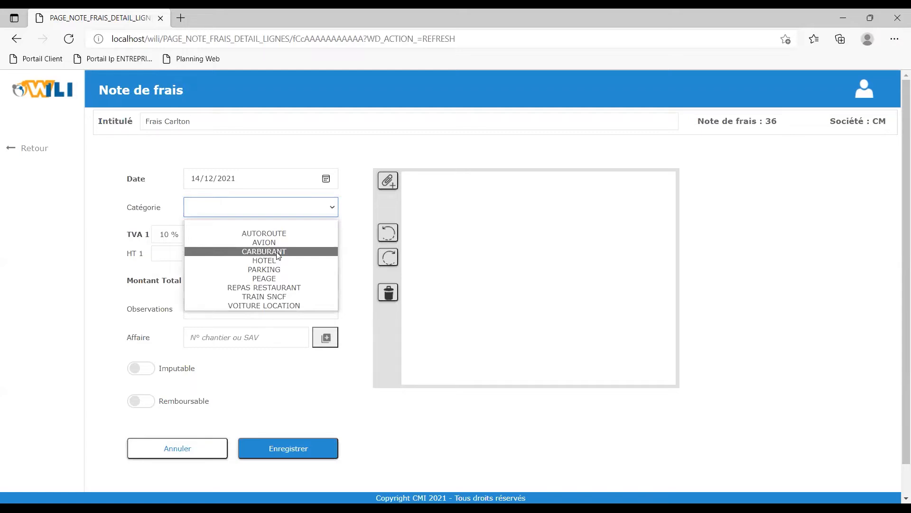
left_click(280, 287)
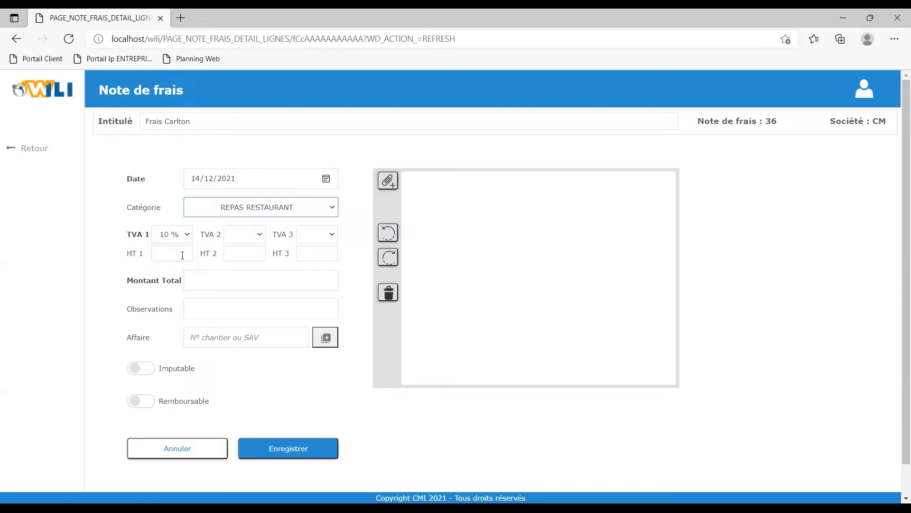
left_click(238, 234)
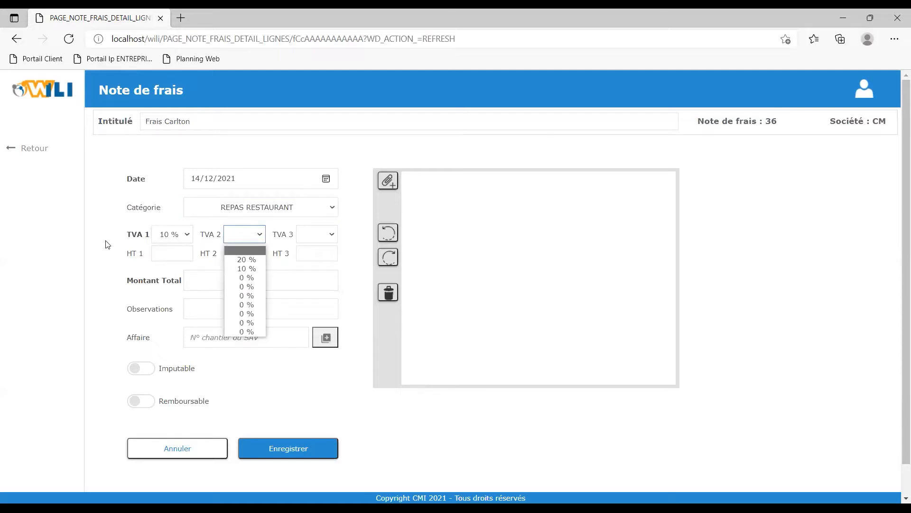
left_click(173, 257)
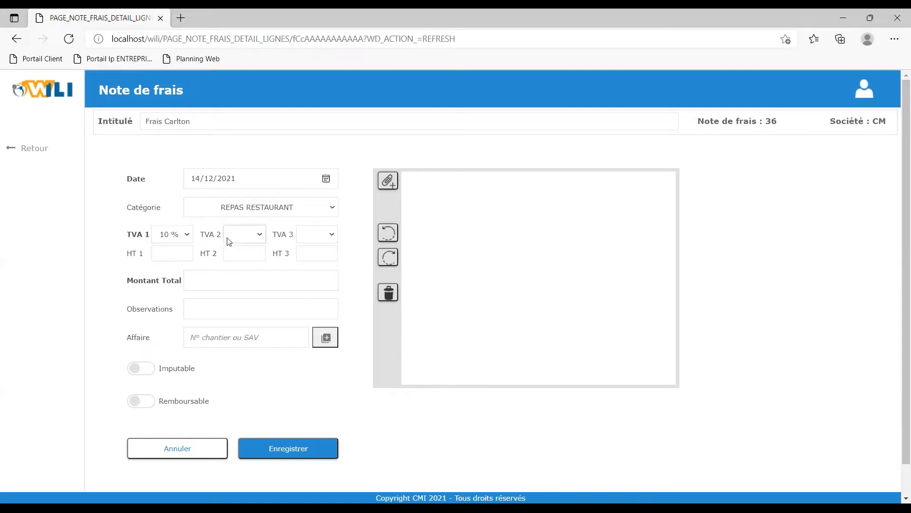
Attach the restaurant ticket receipt image to the expense line.
left_click(388, 183)
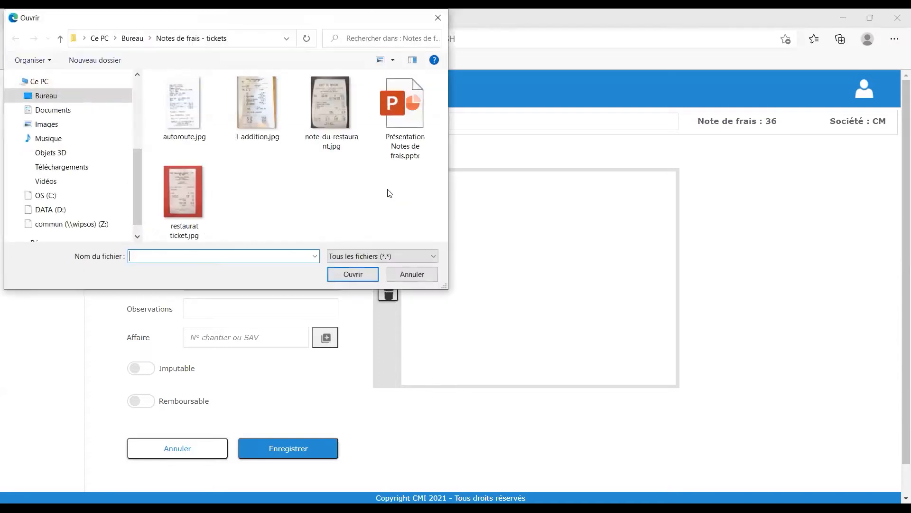
double_click(197, 192)
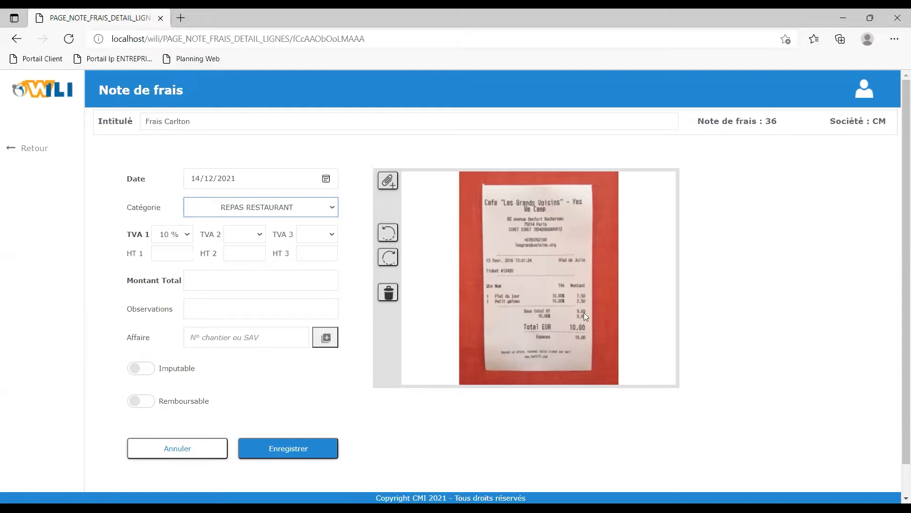
Set VAT 1 to 10 % and the HT 1 amount to 9,09.
left_click(179, 234)
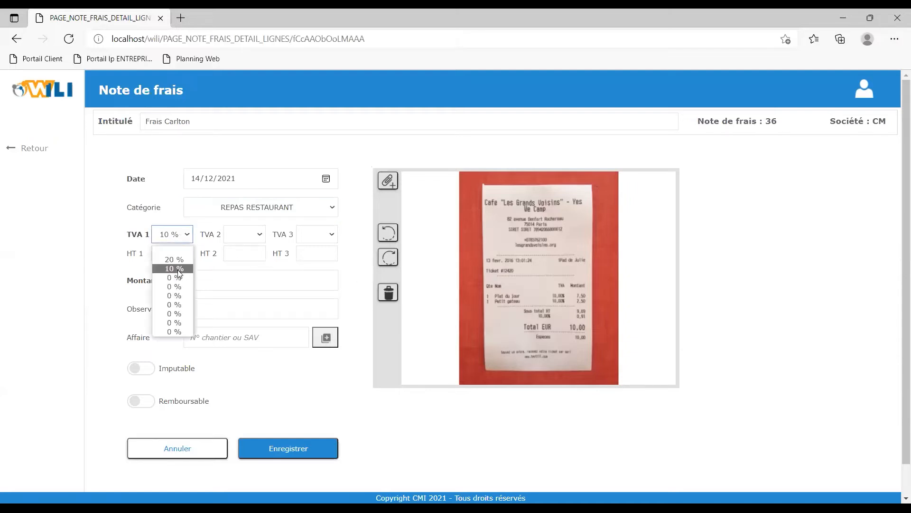
left_click(179, 269)
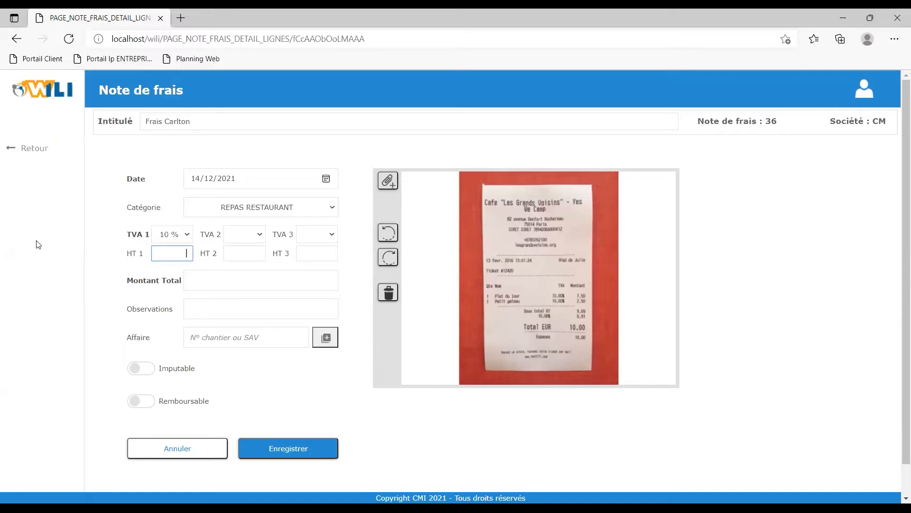
type("9,09")
left_click(164, 302)
Enter the observation Cafe les grands voisins.
left_click(205, 309)
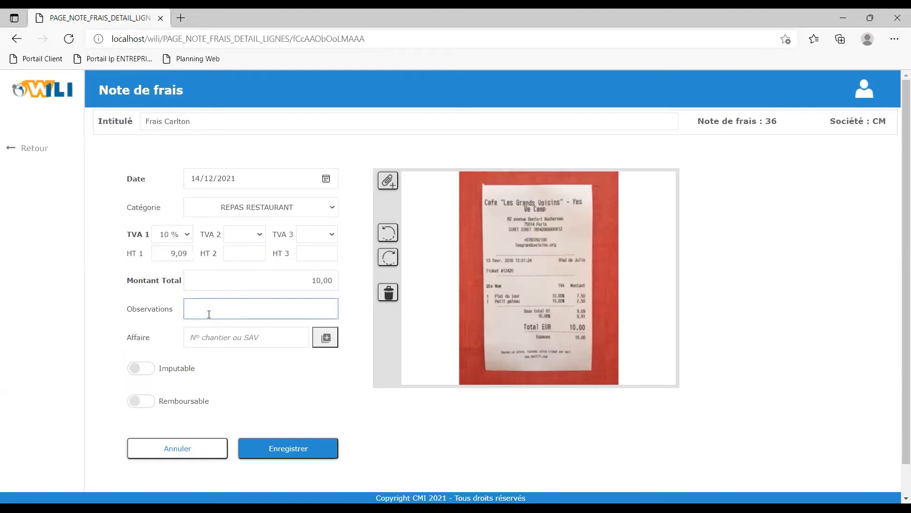
type("Cafe les grands voisins")
Search the projects for CARLTON and link the expense to project C900161.
left_click(275, 337)
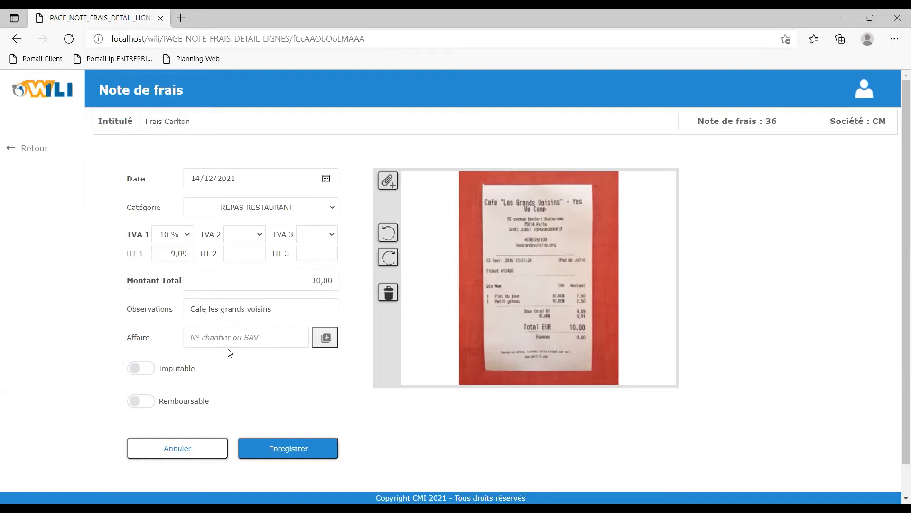
left_click(326, 338)
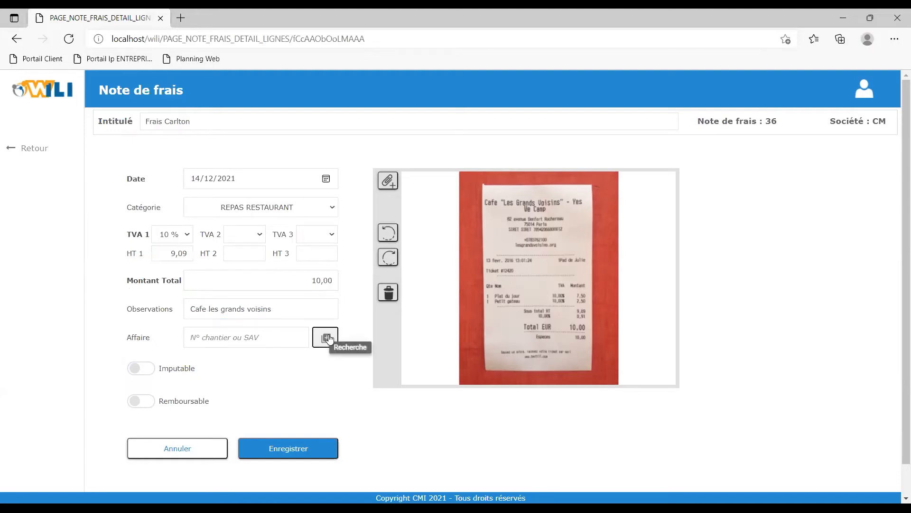
left_click(201, 126)
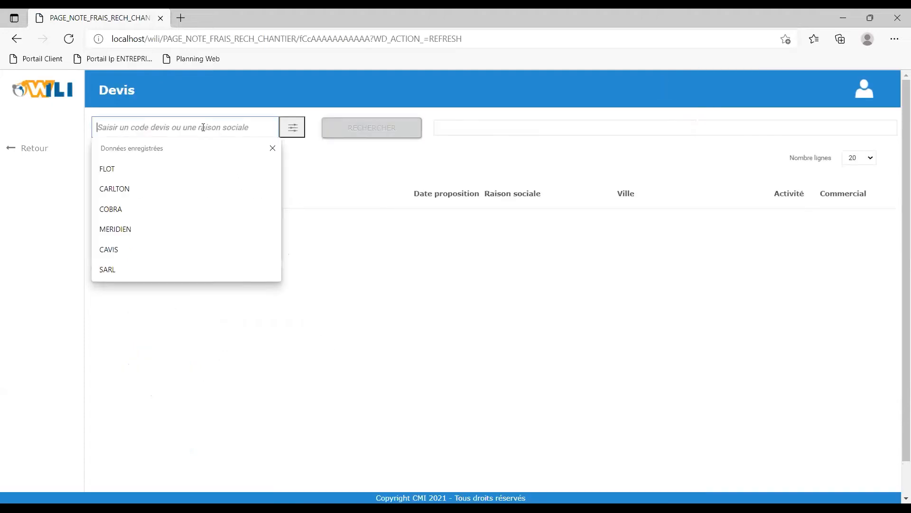
type("CAR")
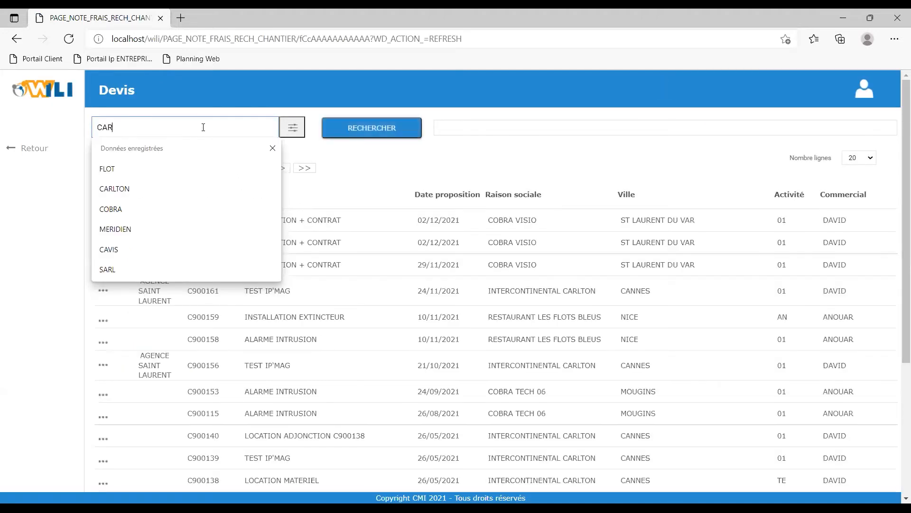
type("LTON")
key("Return")
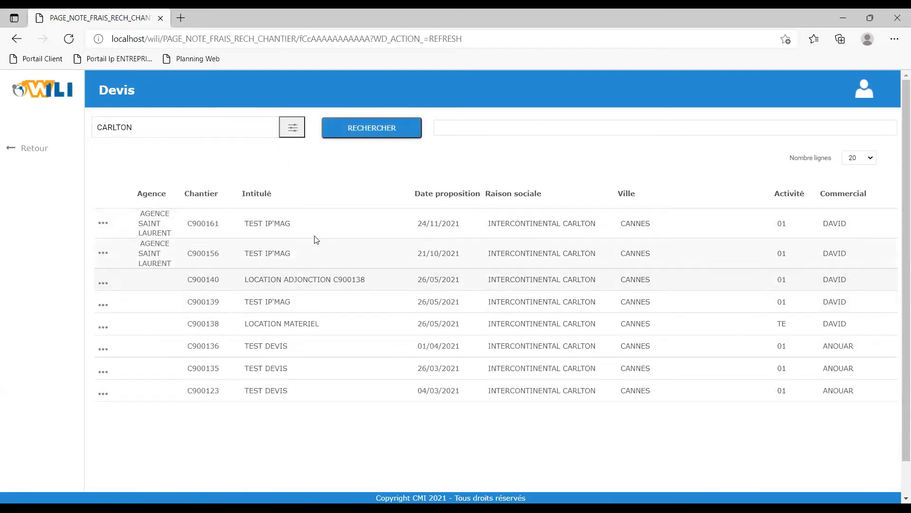
right_click(280, 226)
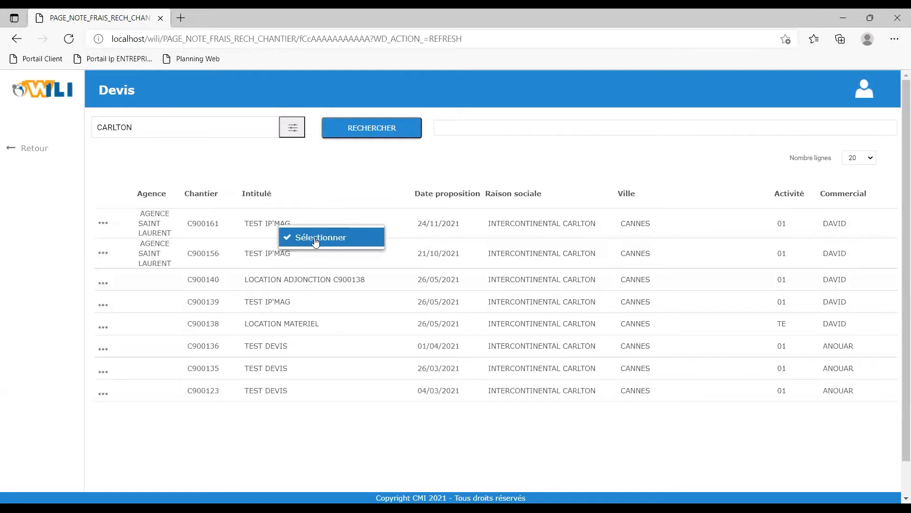
left_click(316, 242)
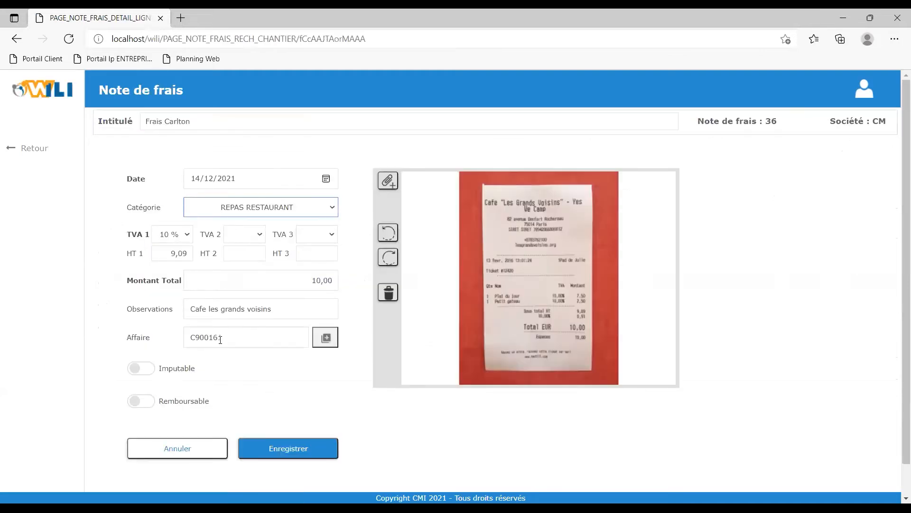
Mark the expense as imputable and reimbursable and save the line.
left_click(150, 372)
left_click(148, 407)
left_click(289, 453)
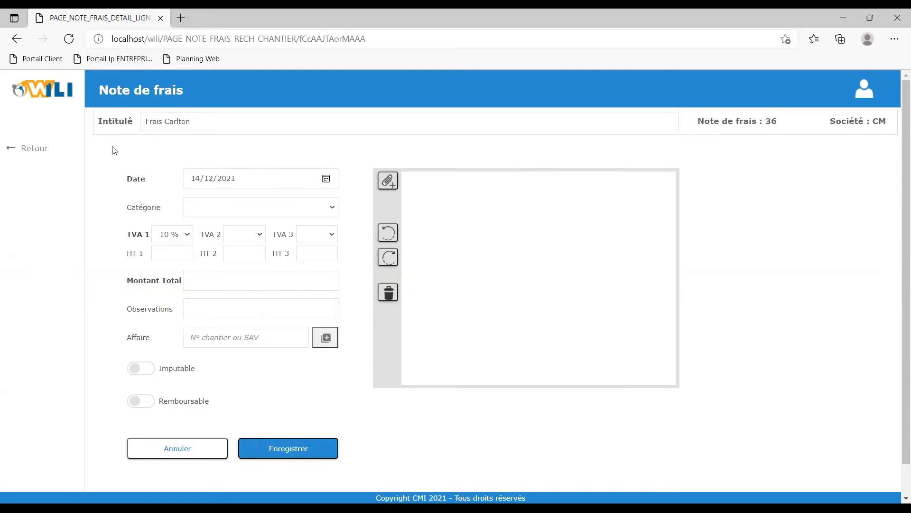
Go back to the list of in-progress expense notes.
left_click(35, 149)
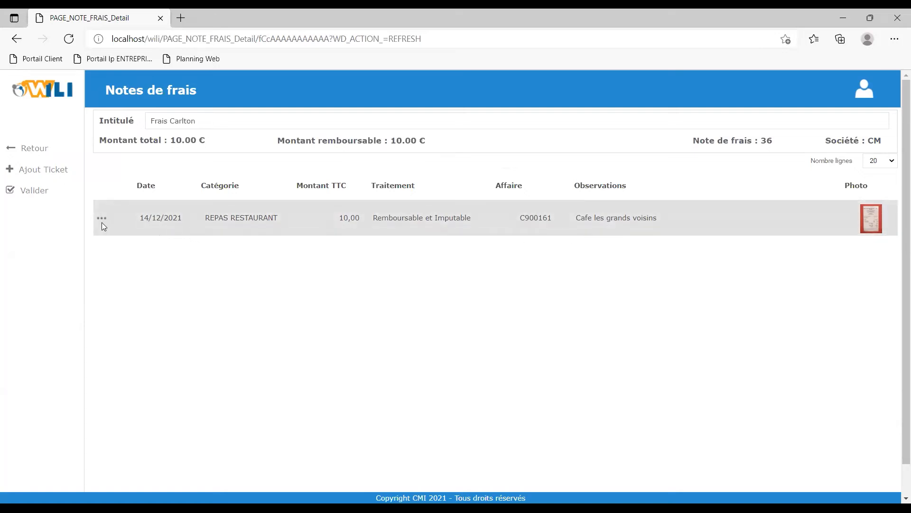
left_click(35, 148)
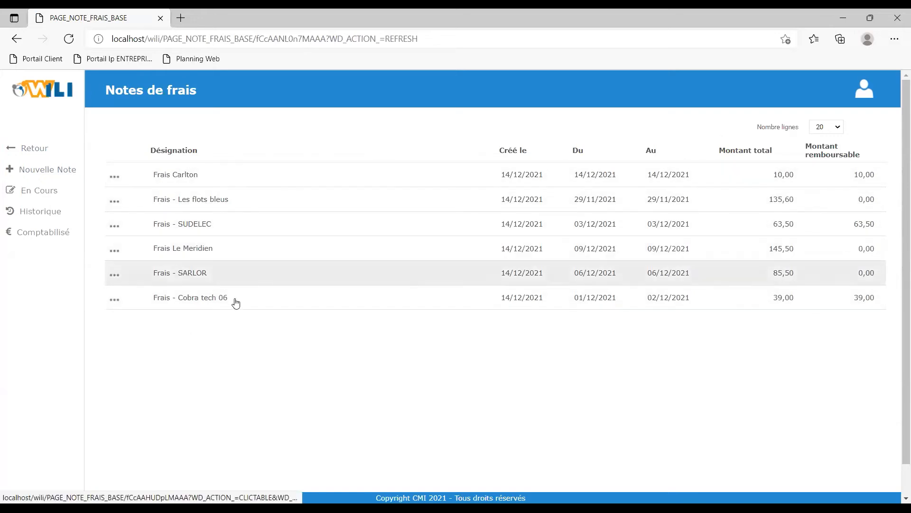
left_click(835, 127)
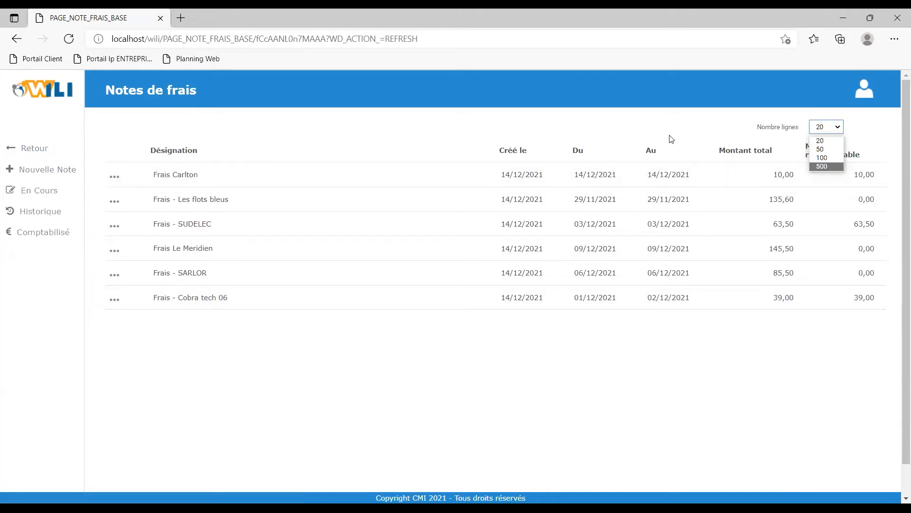
left_click(489, 132)
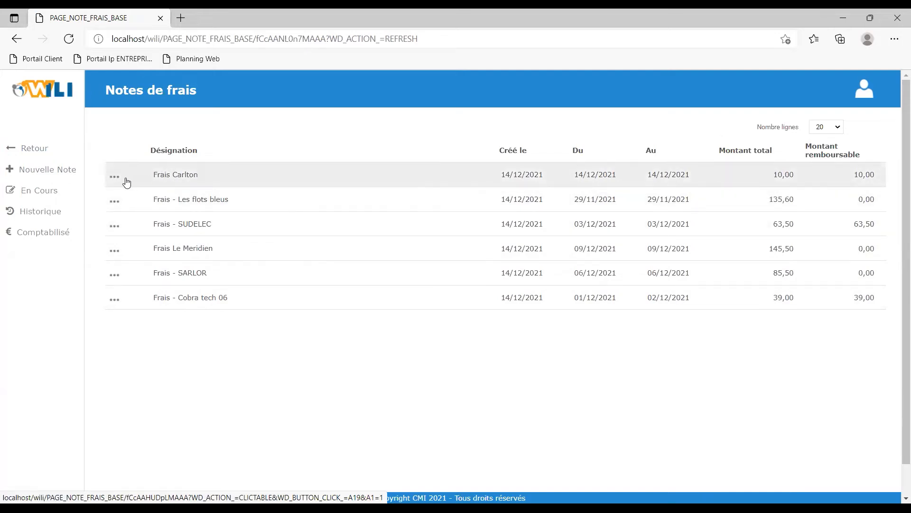
Open the Frais Carlton note, validate it with confirmation, and open the history list.
left_click(129, 177)
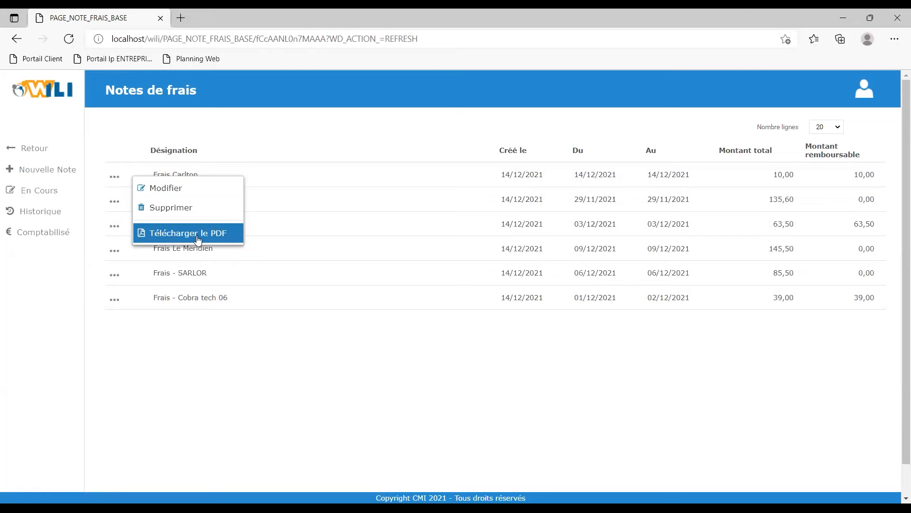
left_click(166, 188)
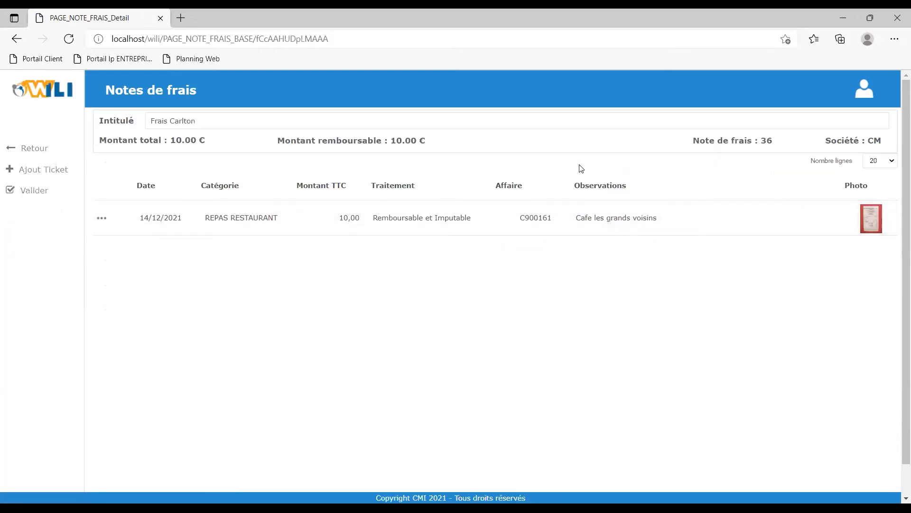
left_click(33, 194)
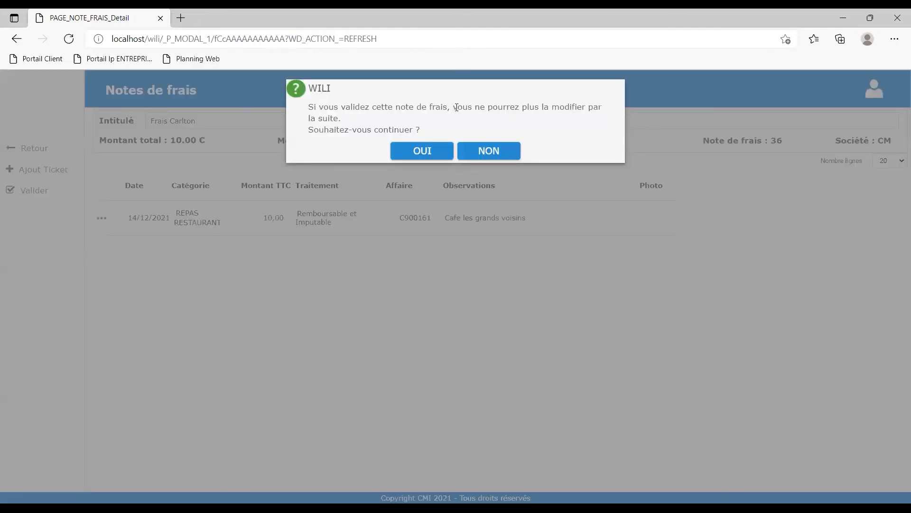
left_click(420, 151)
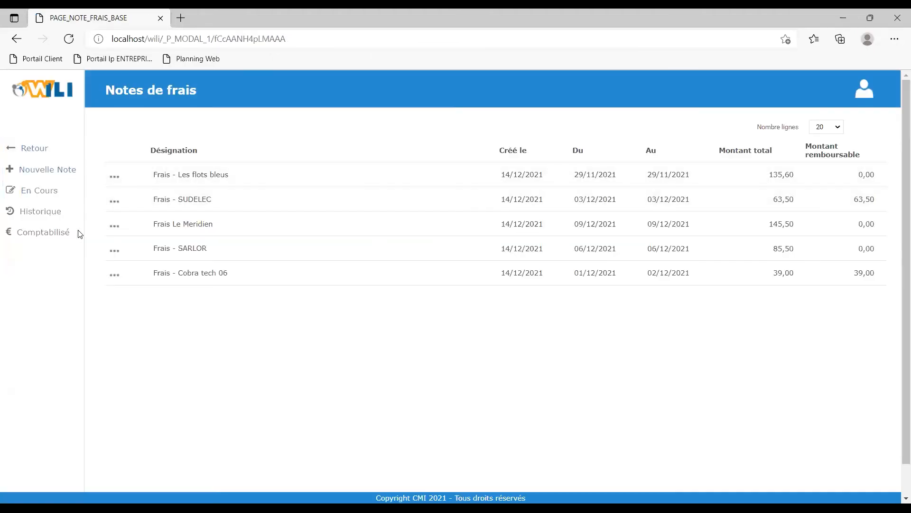
left_click(54, 215)
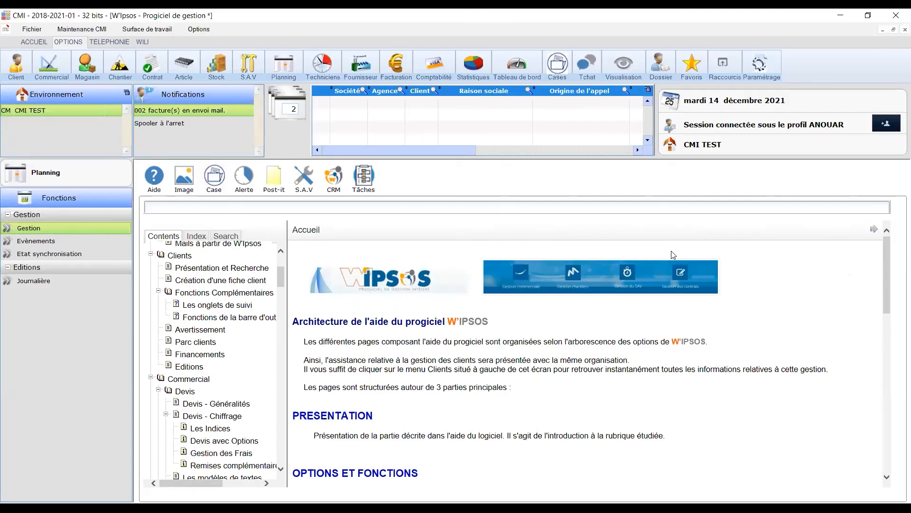
Open the expense-note generation function in the accounting module.
left_click(435, 72)
scroll(33, 295, "down", 3)
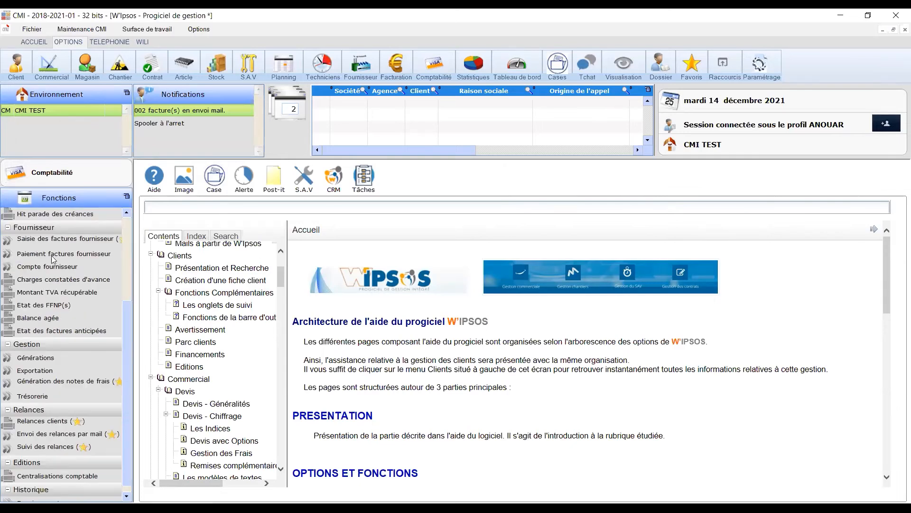
left_click(43, 387)
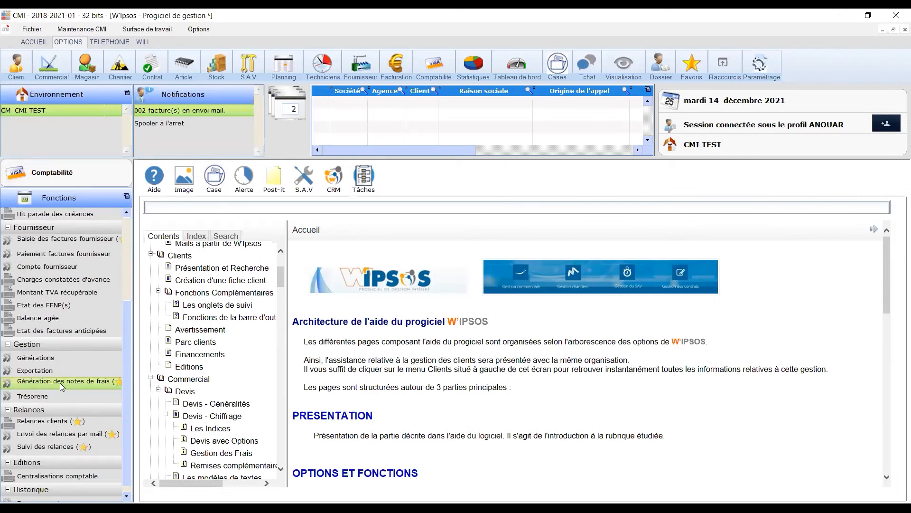
Filter the expense notes for the period from 14/12/2021 to 14/12/2021.
type("14122021")
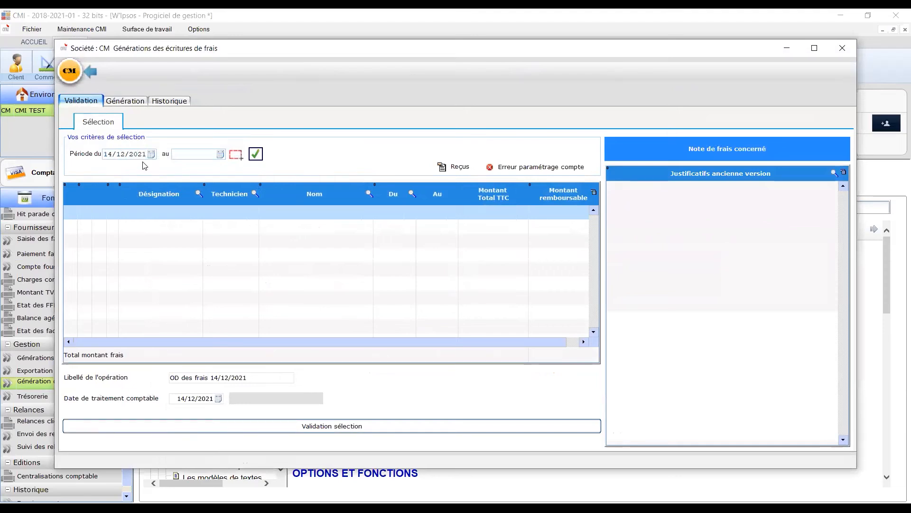
left_click(207, 155)
type("14122021")
left_click(255, 154)
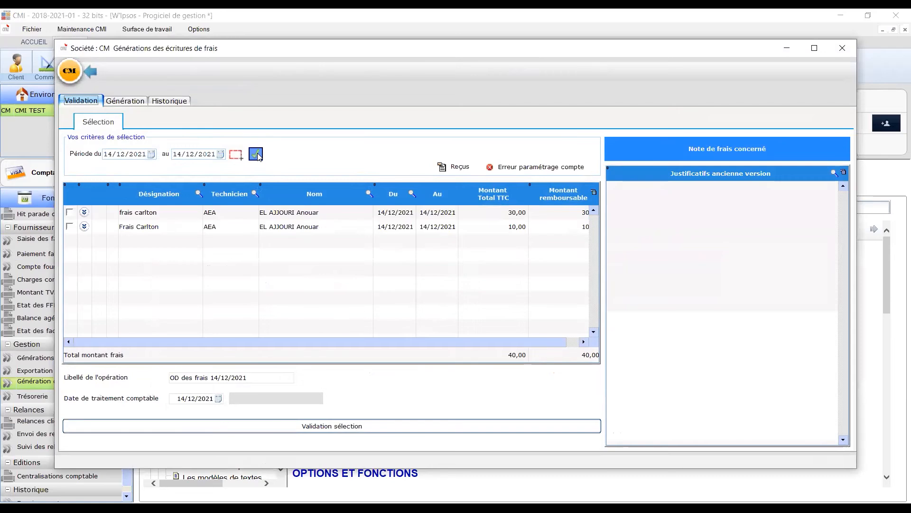
Open the expense management of the Frais Carlton note.
left_click(183, 228)
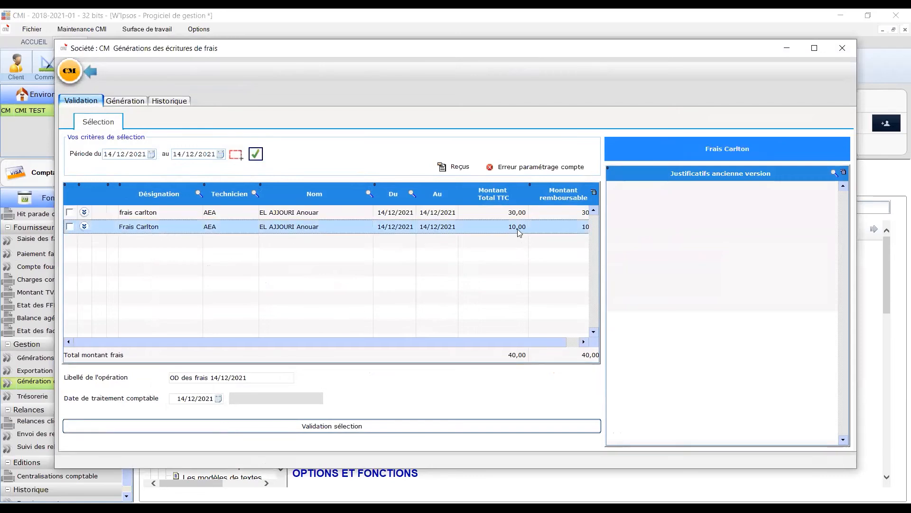
right_click(136, 228)
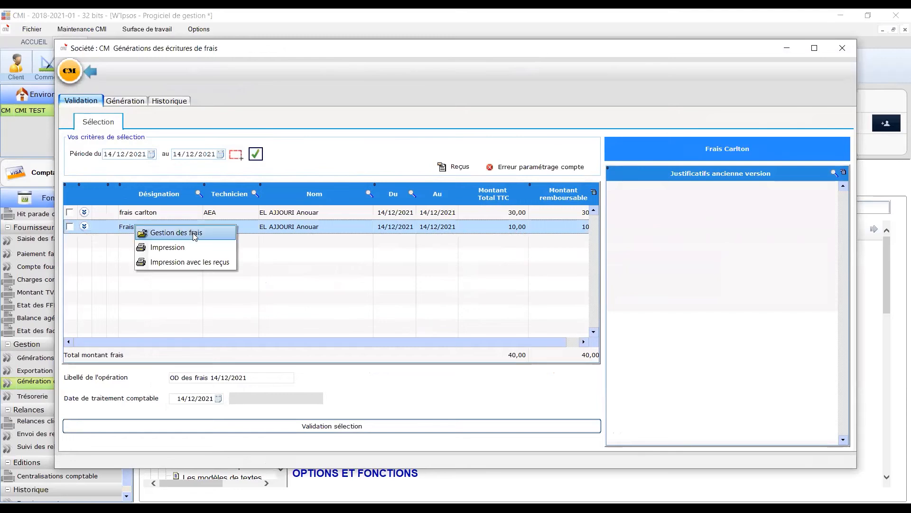
left_click(195, 233)
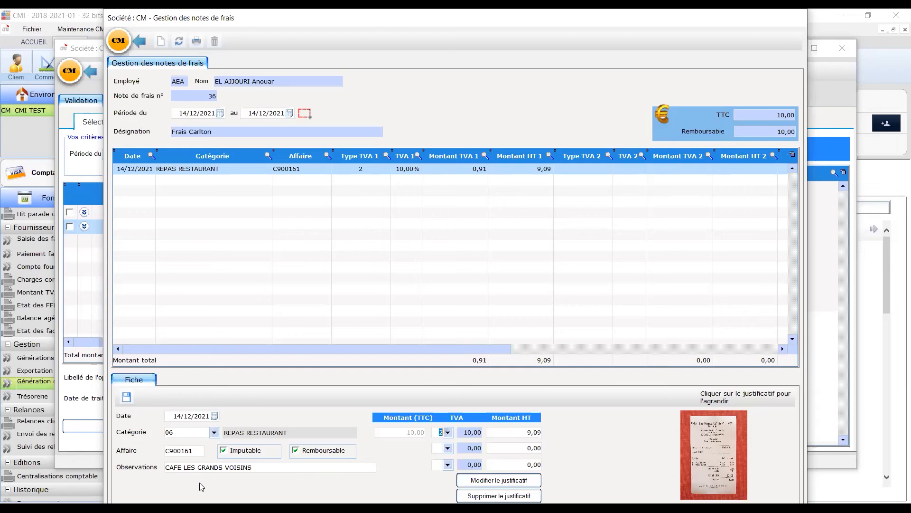
Check the note's VAT code list and view the receipt enlarged.
left_click(447, 433)
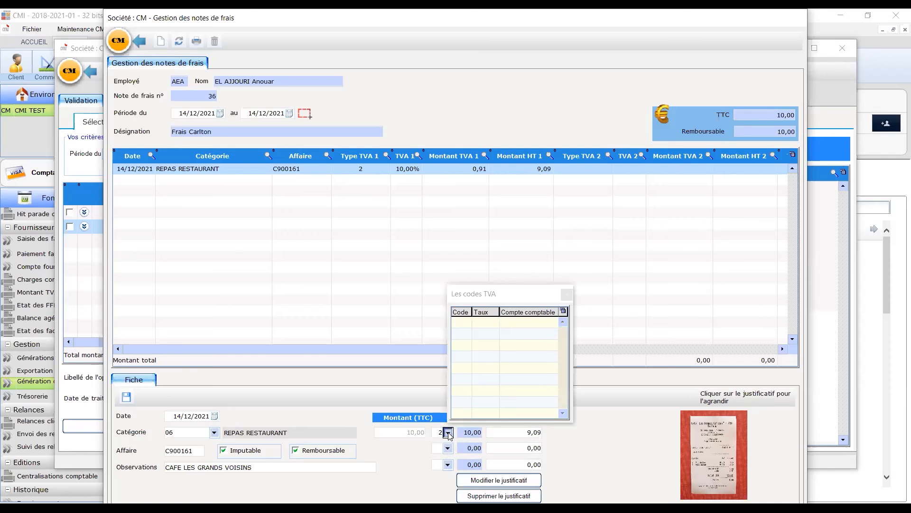
key("Return")
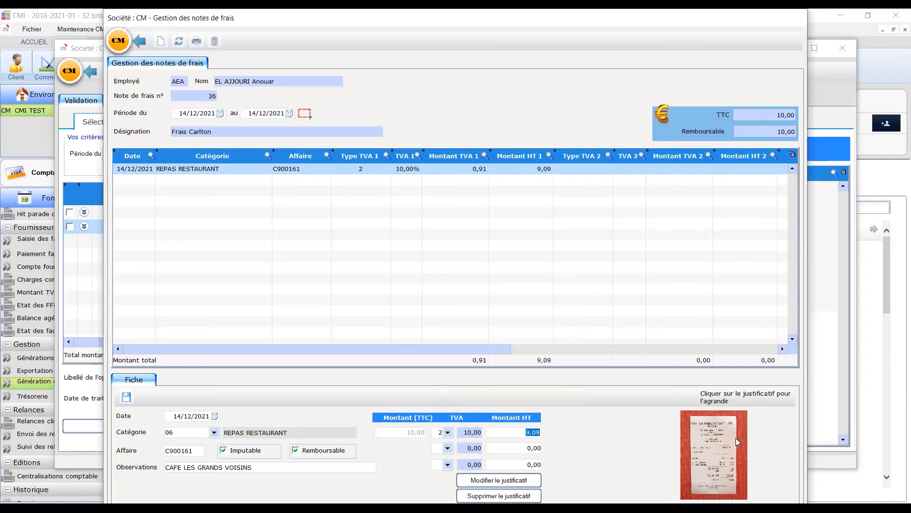
left_click(709, 440)
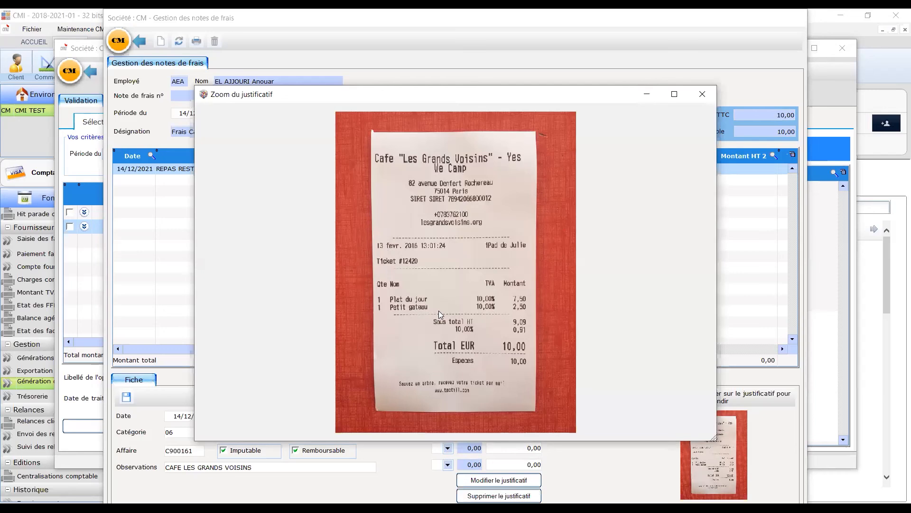
left_click(700, 96)
Open the receipt replacement dialog, cancel it, and return to the expense note list.
left_click(519, 484)
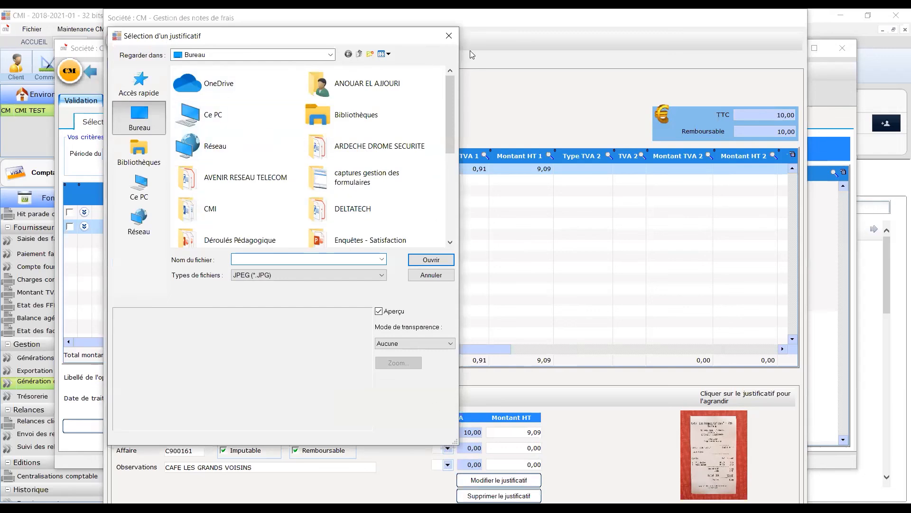
left_click(449, 36)
left_click(141, 40)
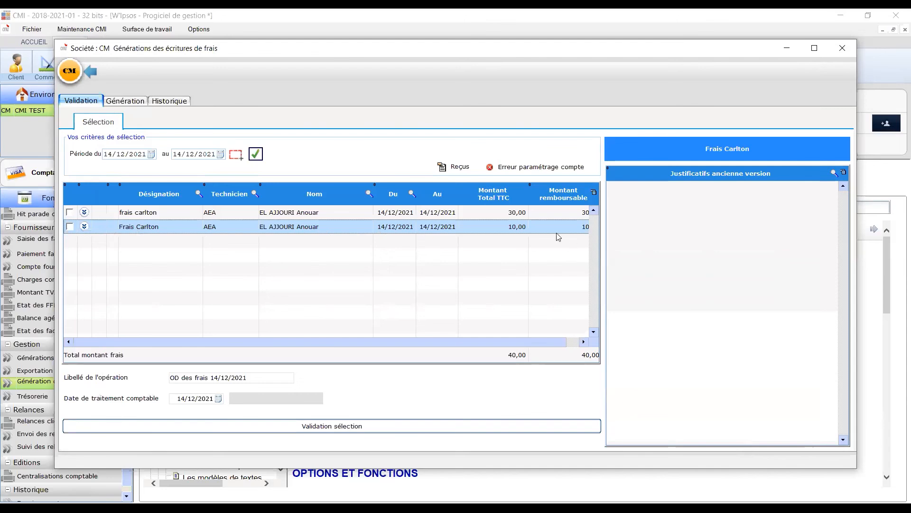
Select the Frais Carlton note and validate it for accounting, confirming the information.
left_click(69, 227)
left_click(324, 430)
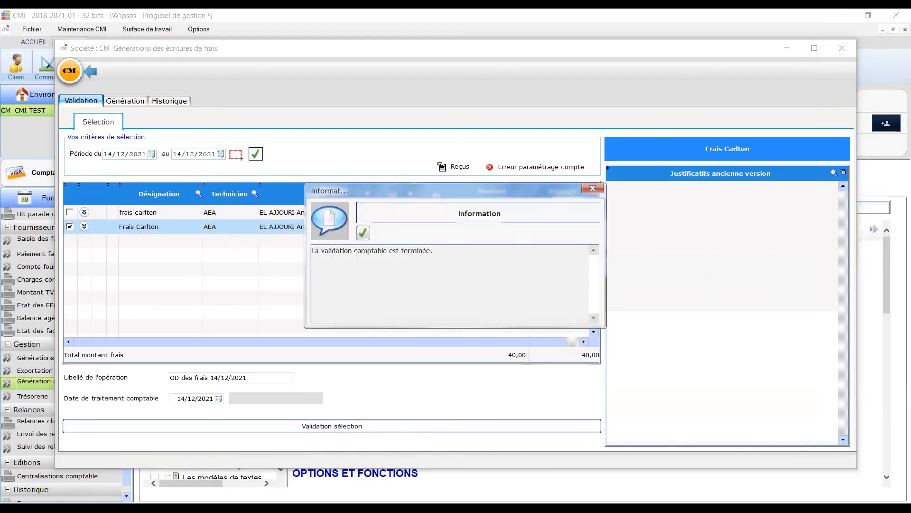
left_click(363, 233)
Display the generated expense-note OD entries and generate the miscellaneous operations.
left_click(126, 102)
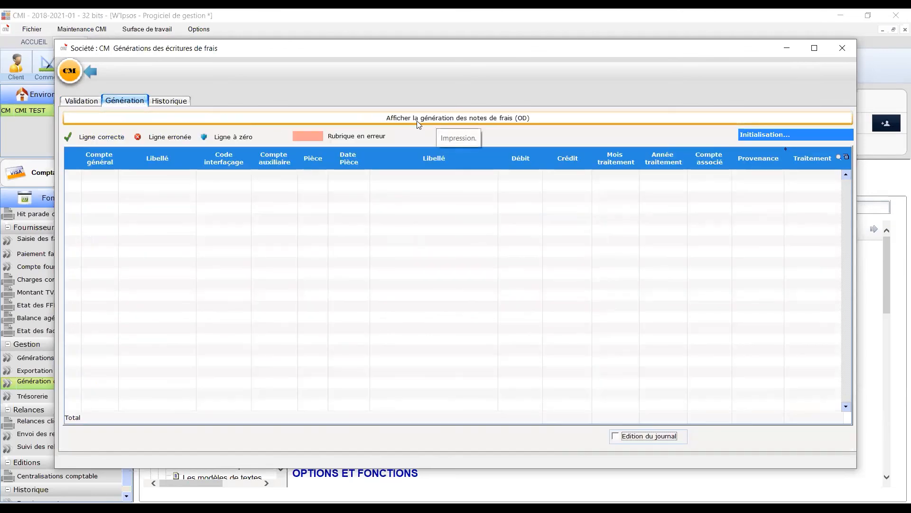
left_click(468, 122)
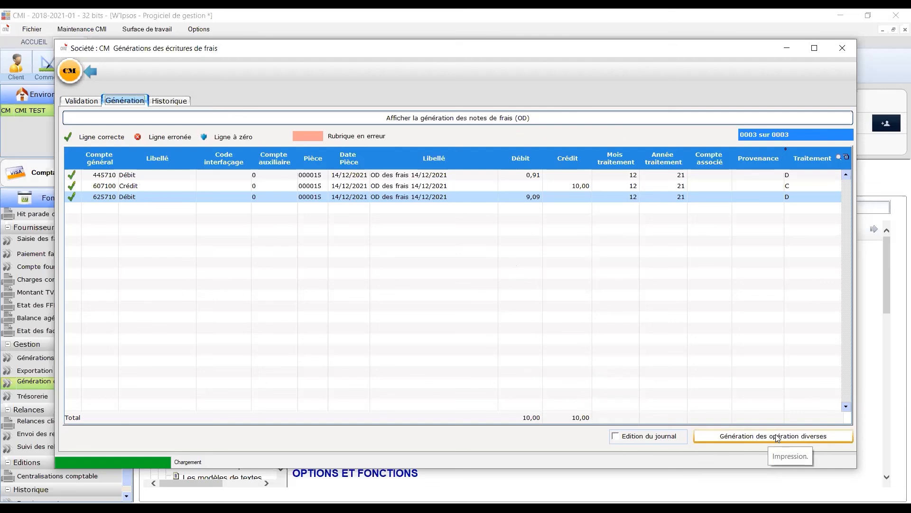
left_click(801, 439)
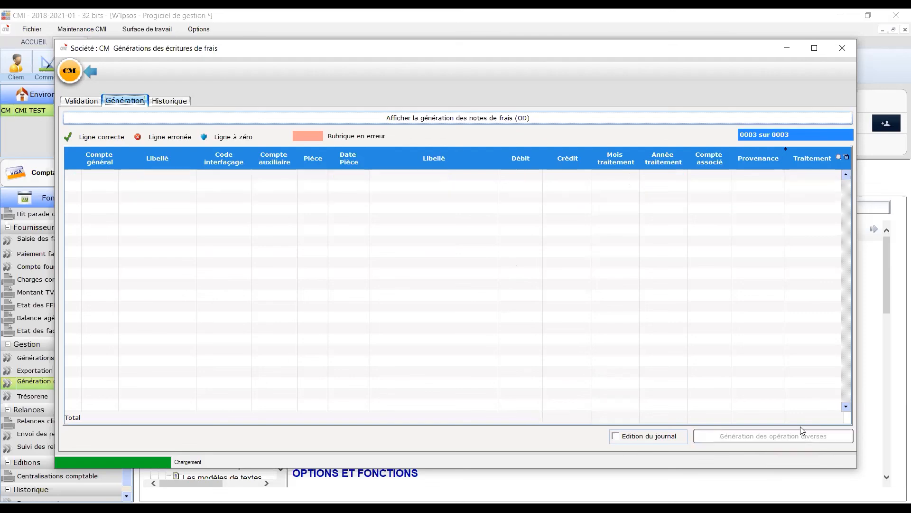